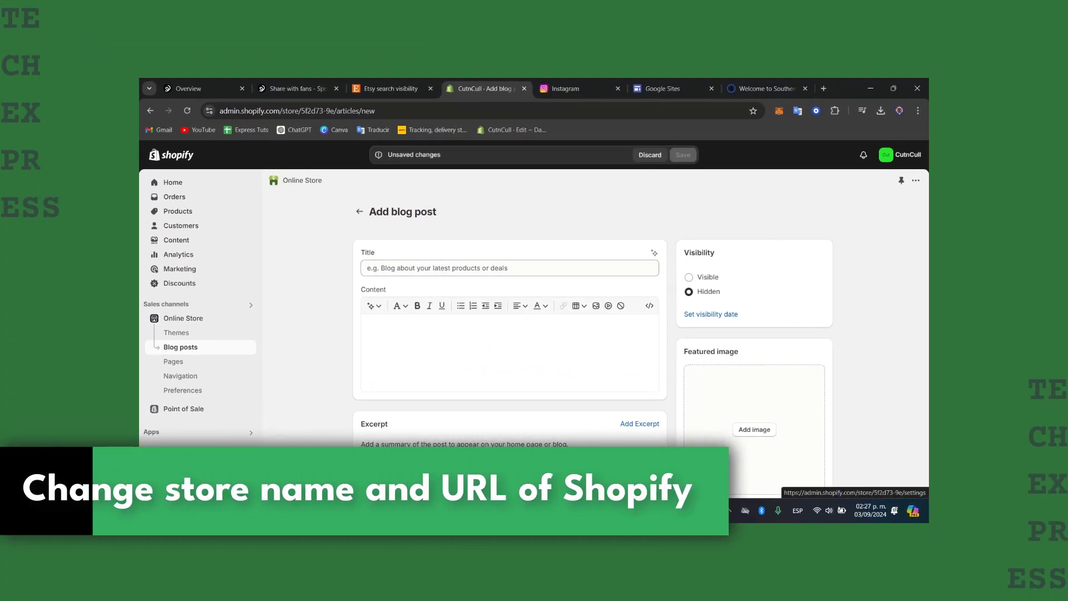
# Leave the unsaved blog post draft and return to the Shopify admin home setup guide
pyautogui.click(177, 484)
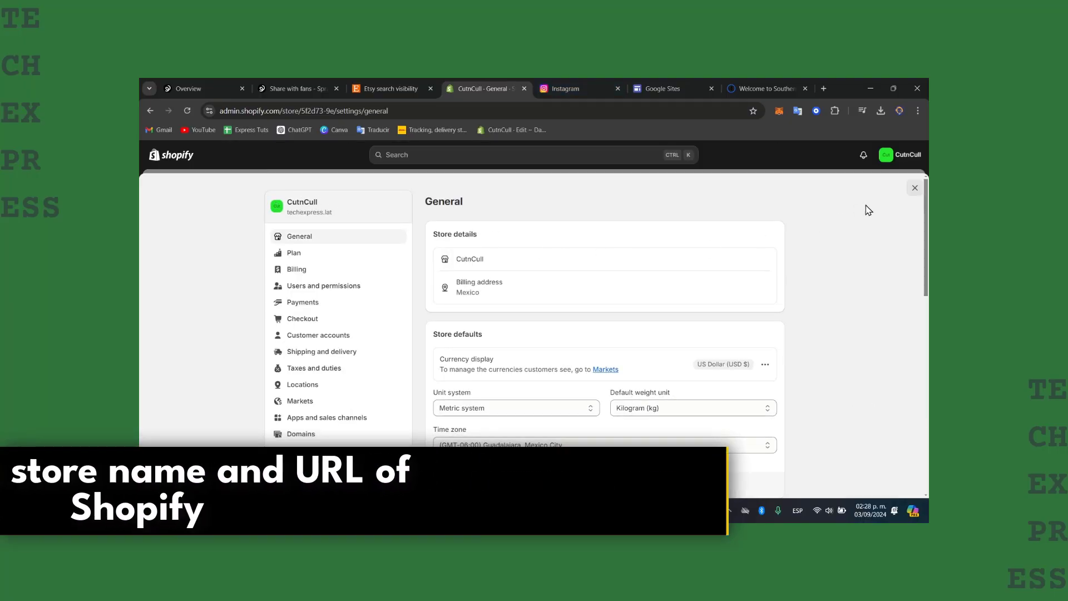
pyautogui.click(915, 188)
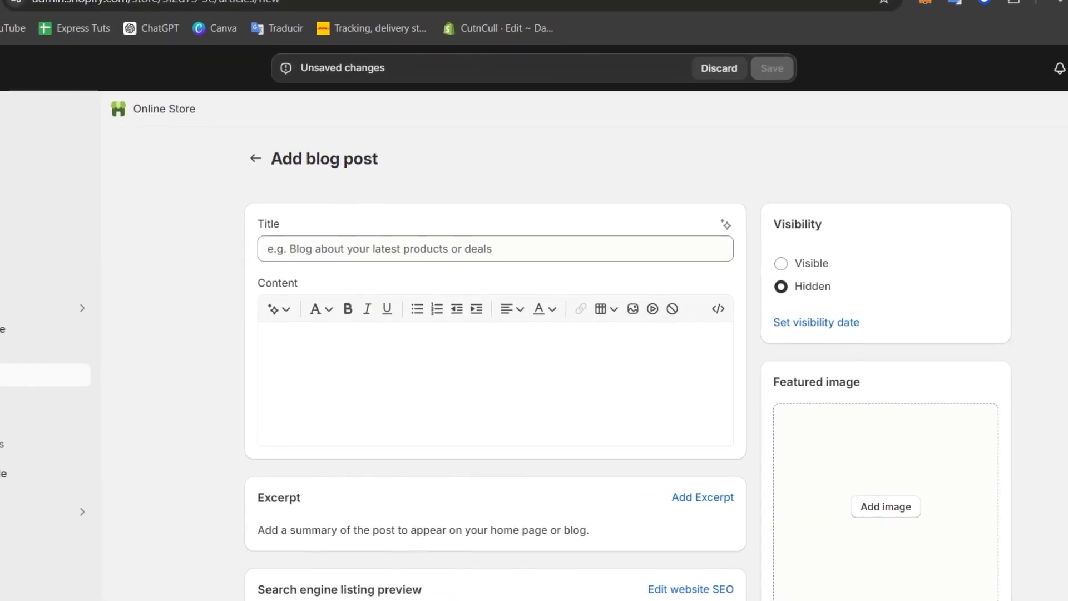
pyautogui.hotkey('ctrl', 'Tab')
pyautogui.hotkey('ctrl', 'Tab')
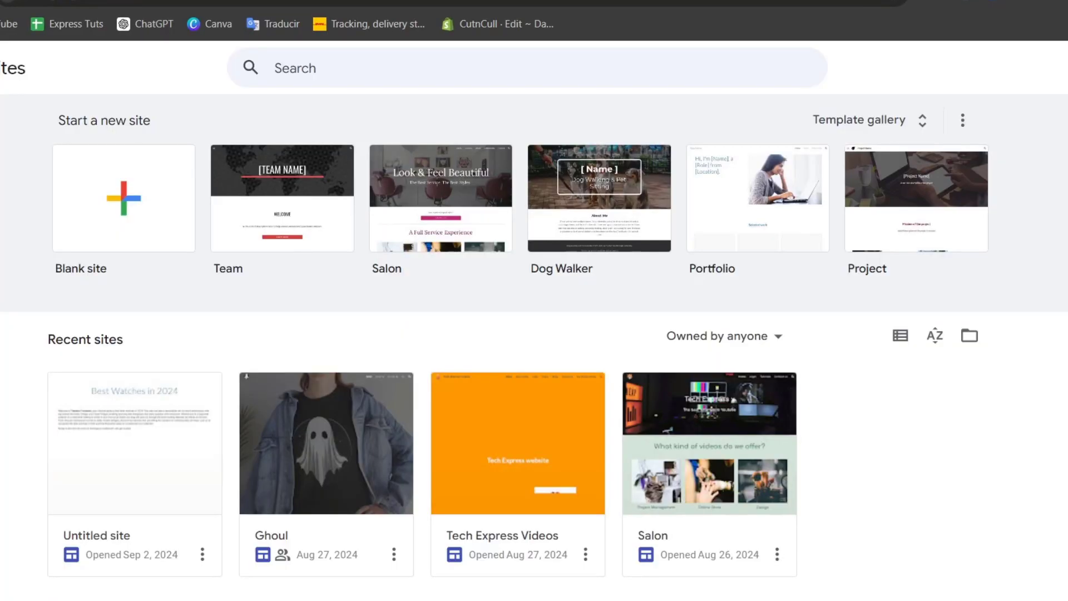
pyautogui.hotkey('ctrl', 'Tab')
pyautogui.hotkey('ctrl', 'Tab')
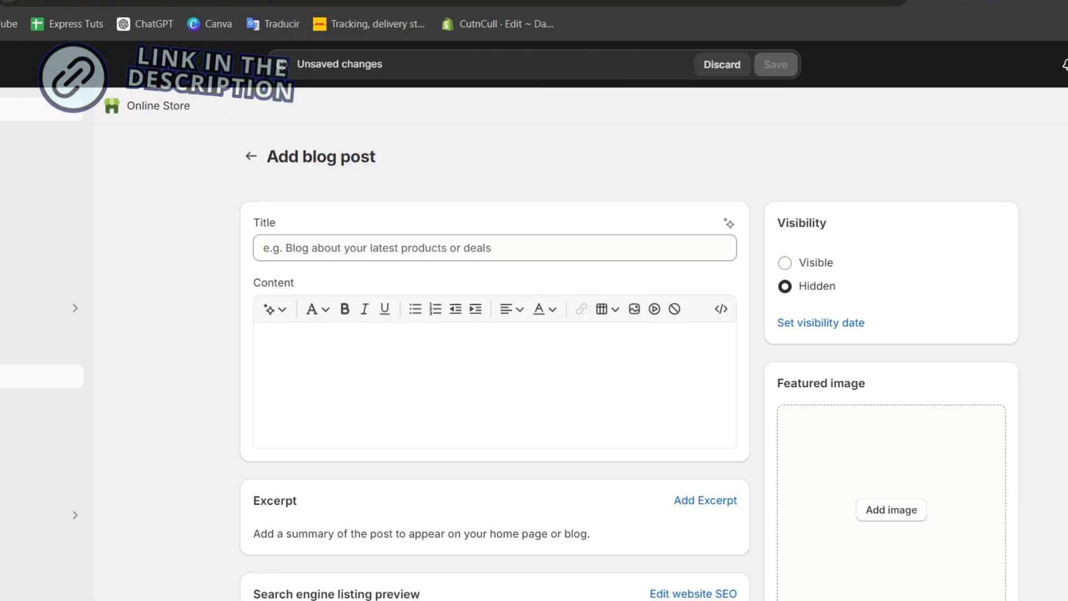
pyautogui.hotkey('ctrl', 'Tab')
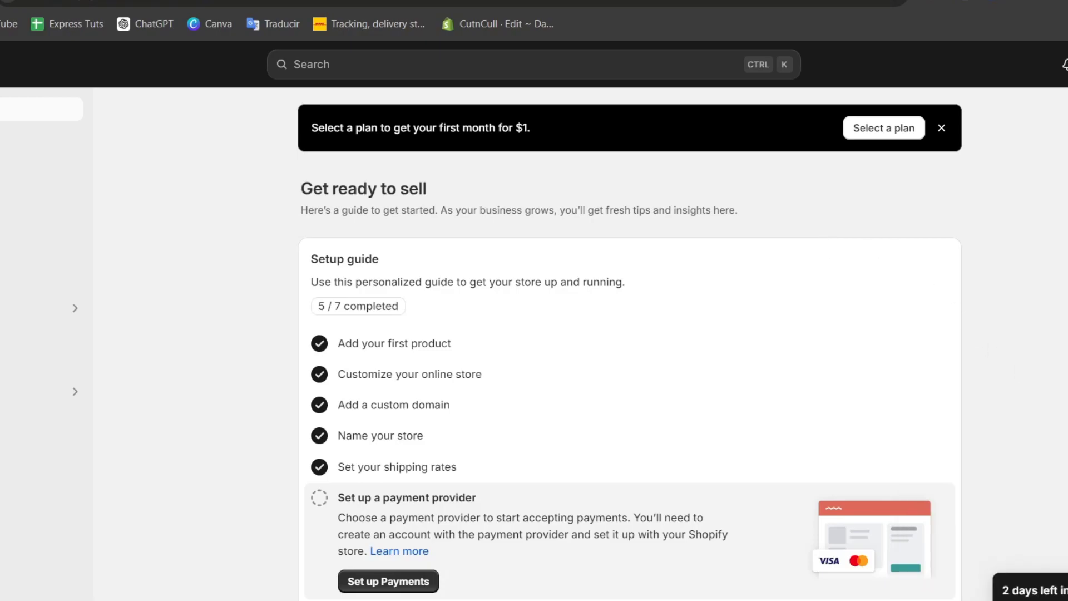
# Dismiss the $1 plan banner and open General settings for the CutnCull store
pyautogui.click(943, 129)
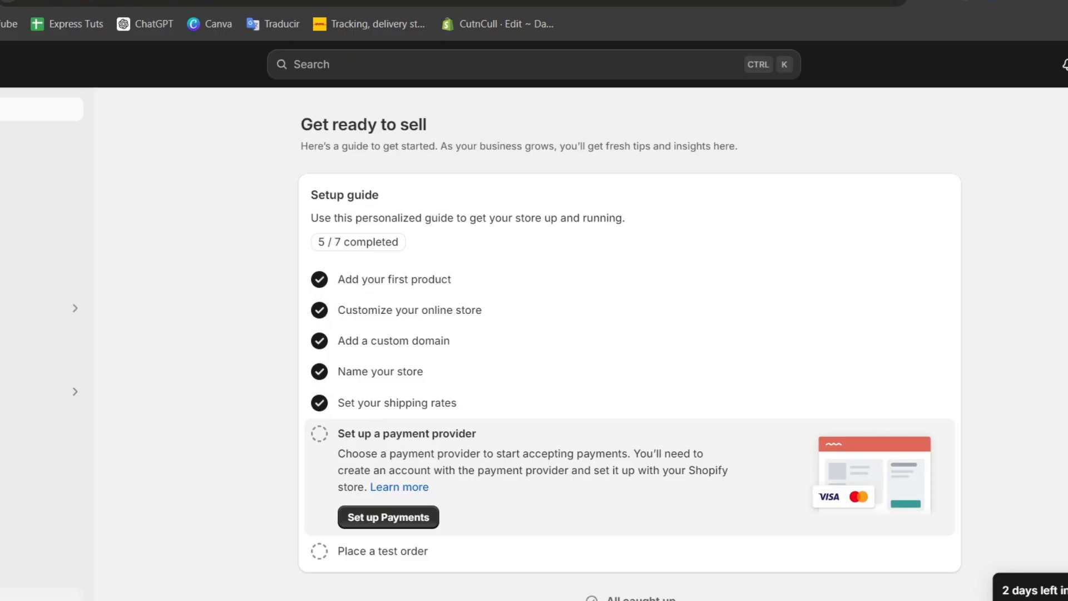
pyautogui.click(42, 595)
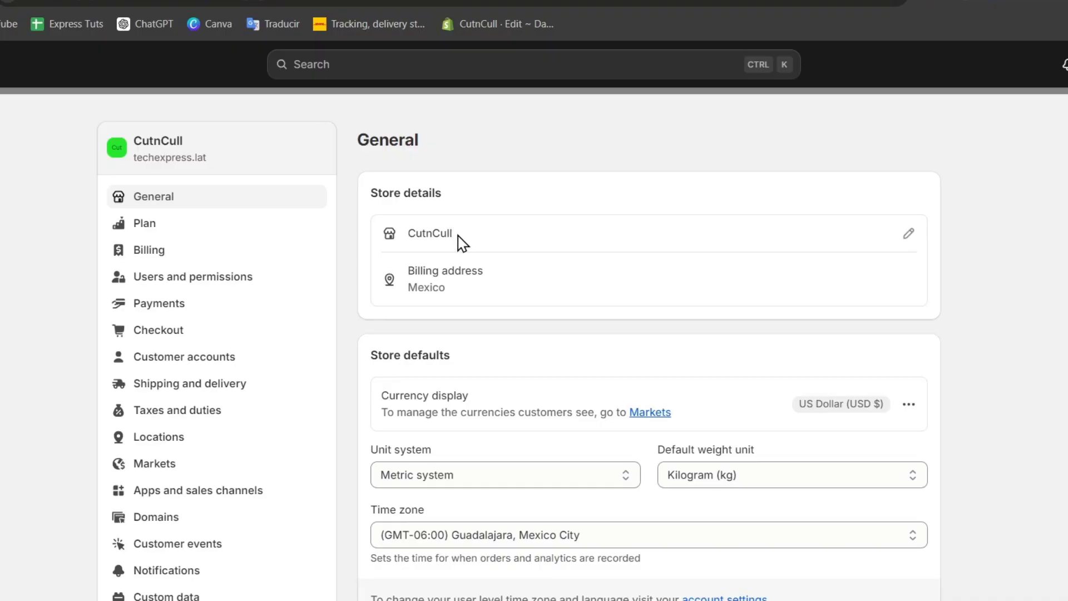
pyautogui.click(909, 235)
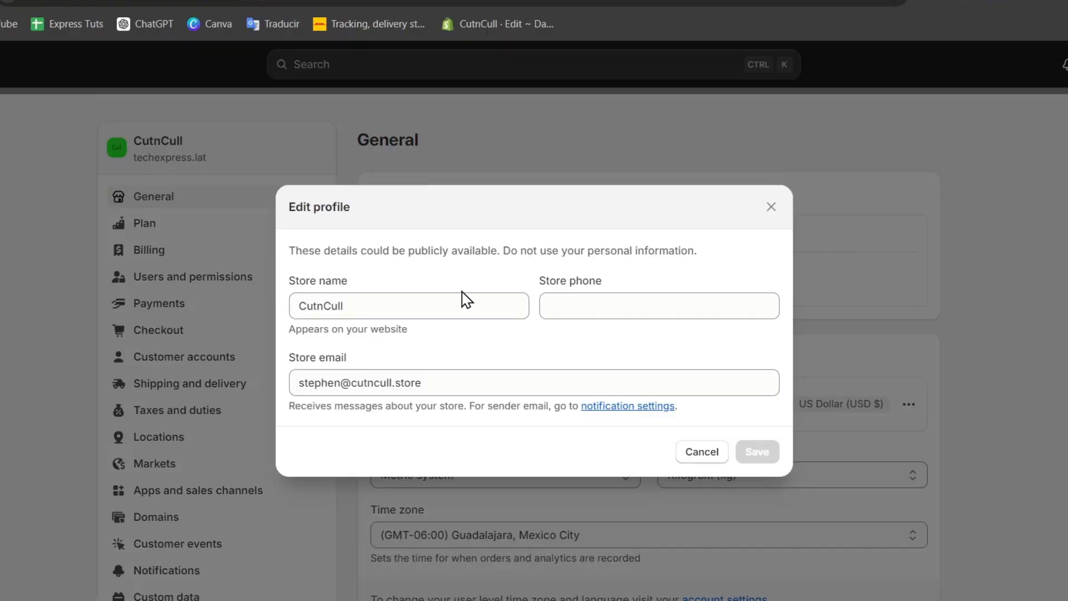
pyautogui.click(404, 298)
pyautogui.click(581, 303)
pyautogui.click(520, 380)
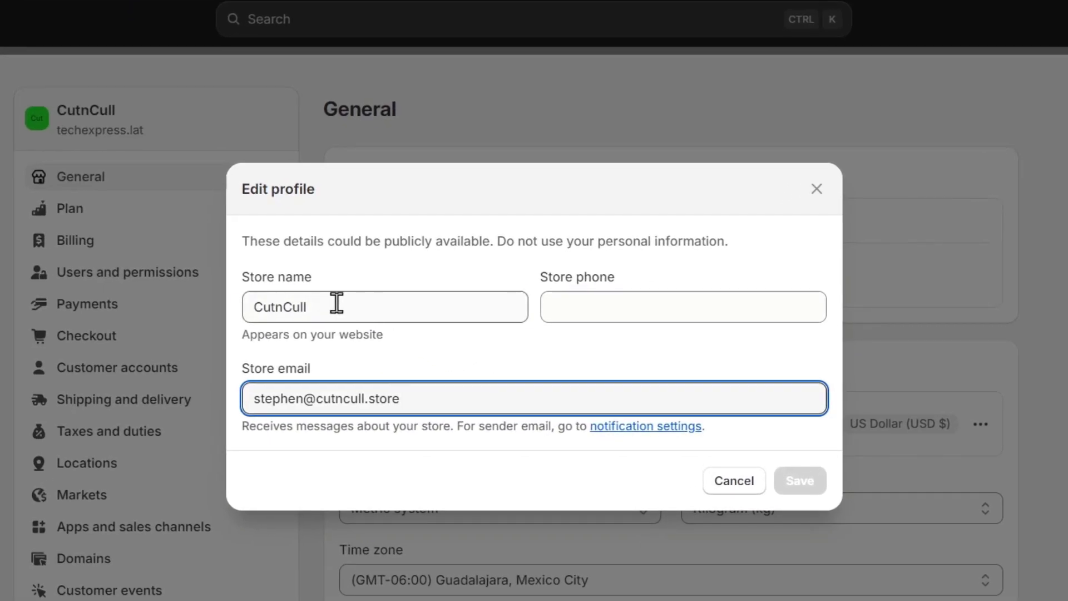
pyautogui.click(336, 304)
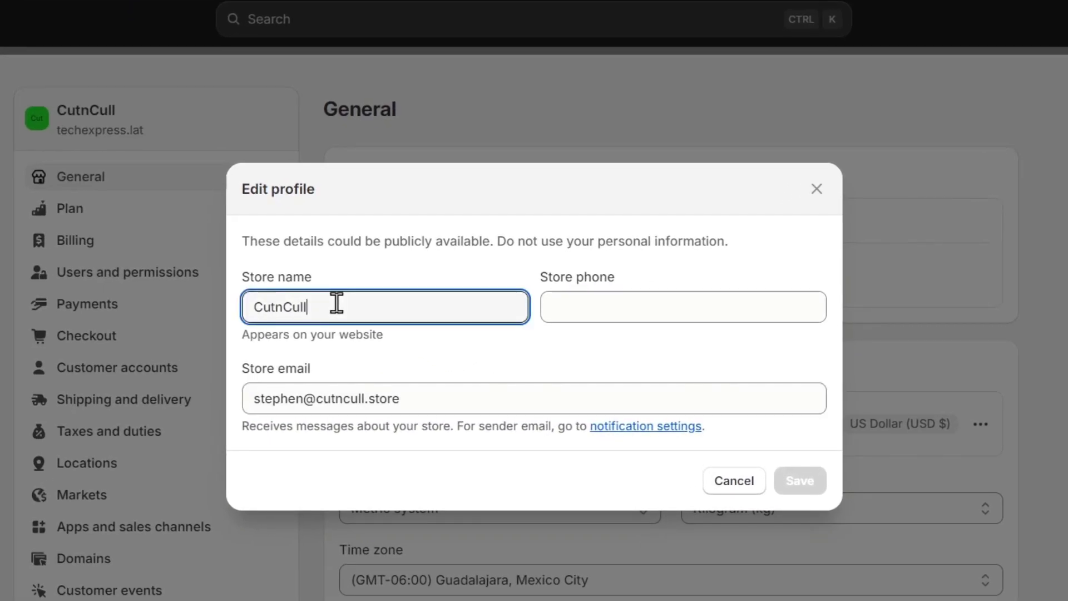
pyautogui.click(596, 304)
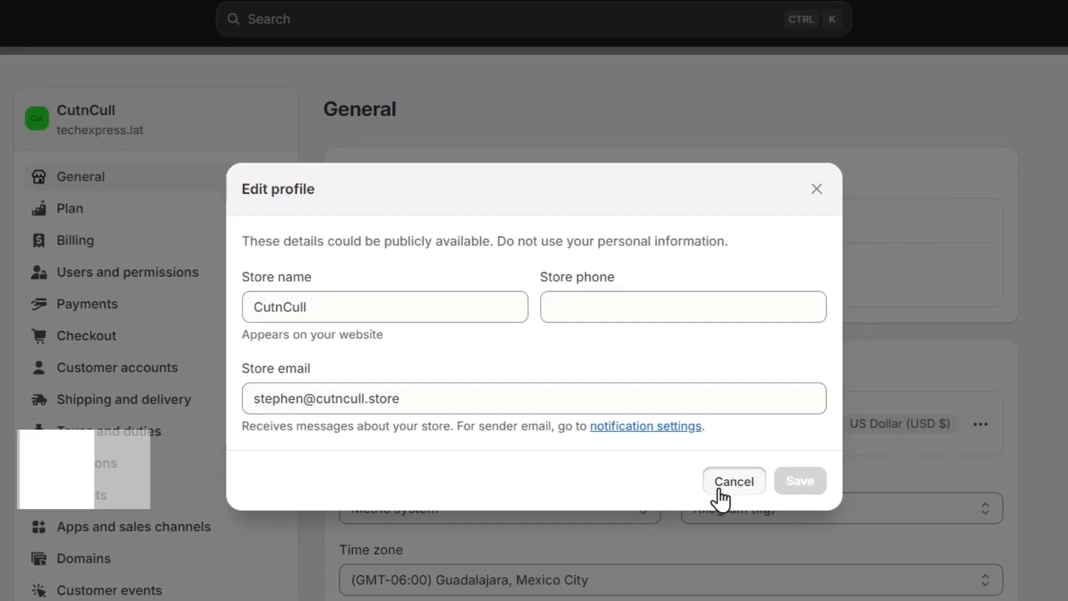
pyautogui.click(720, 490)
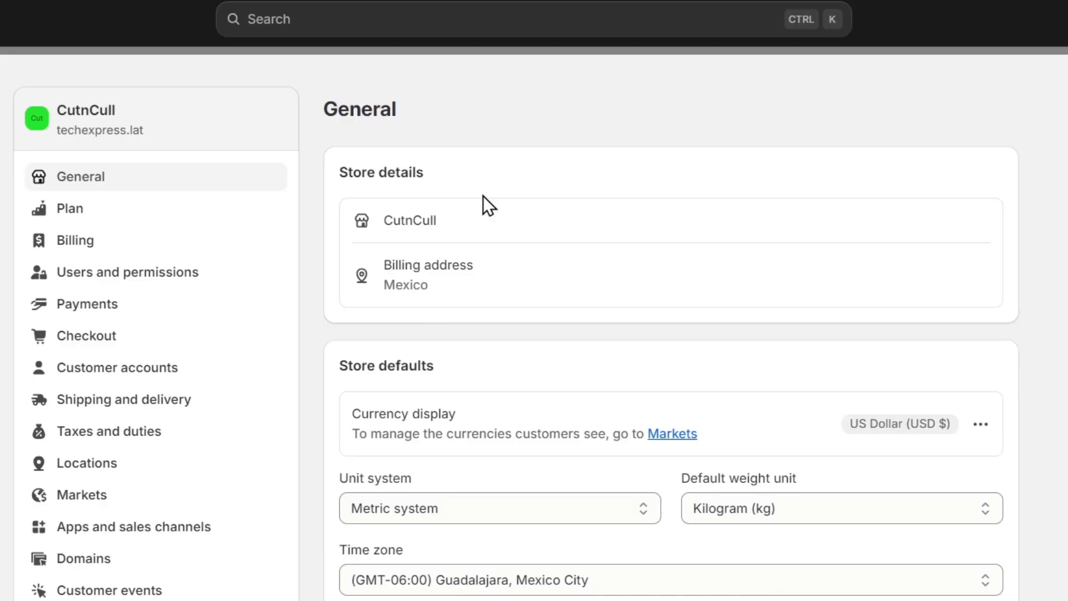
# Try uploading the quYfwyTlg (1) image as the store icon, then cancel after the upload fails
pyautogui.click(35, 118)
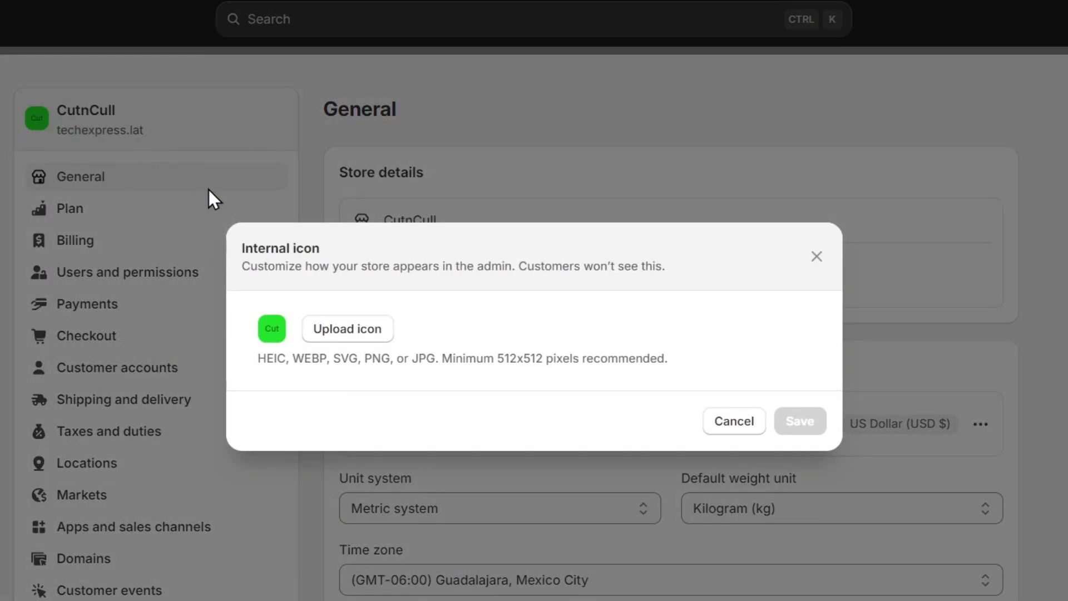
pyautogui.click(319, 328)
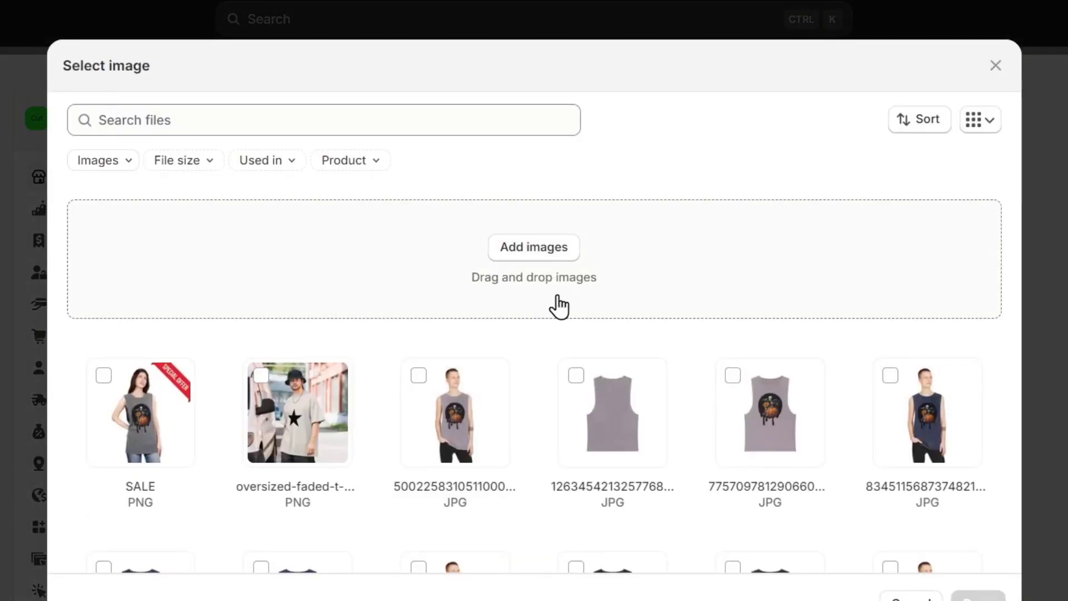
pyautogui.click(547, 251)
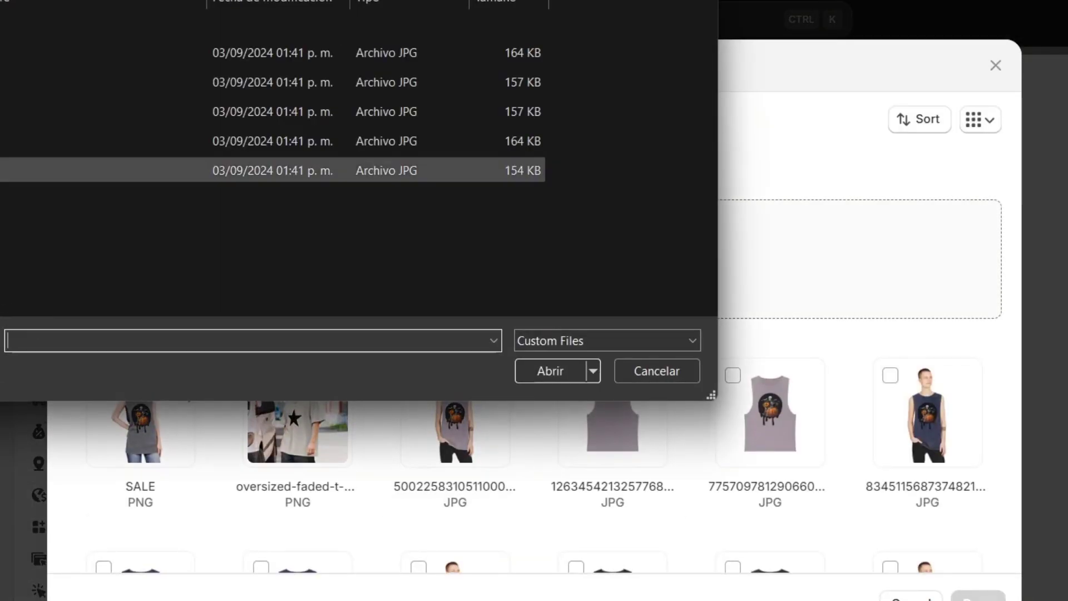
pyautogui.click(85, 113)
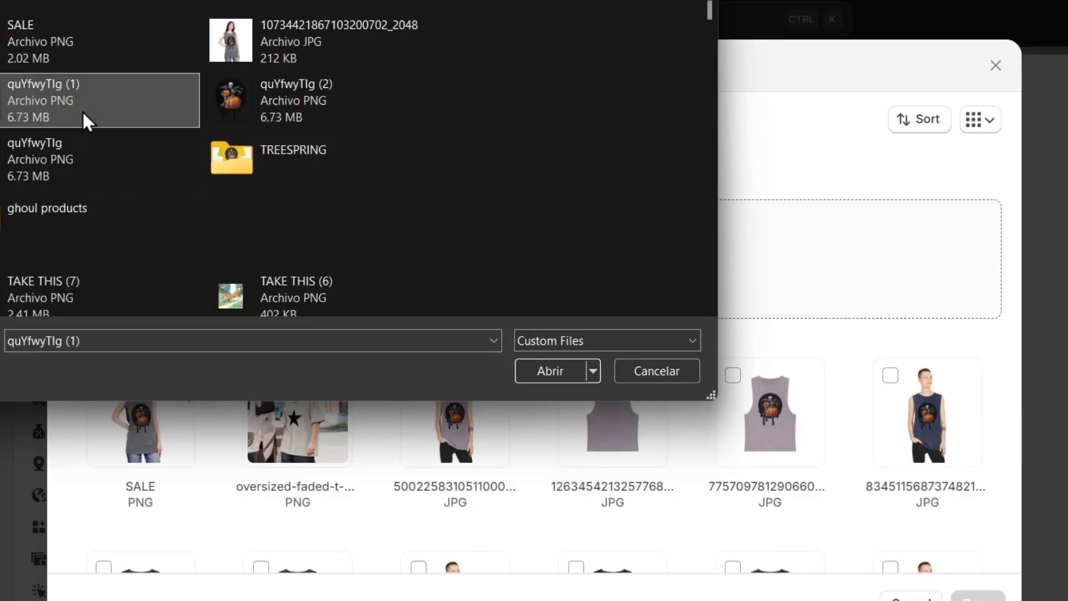
pyautogui.click(547, 370)
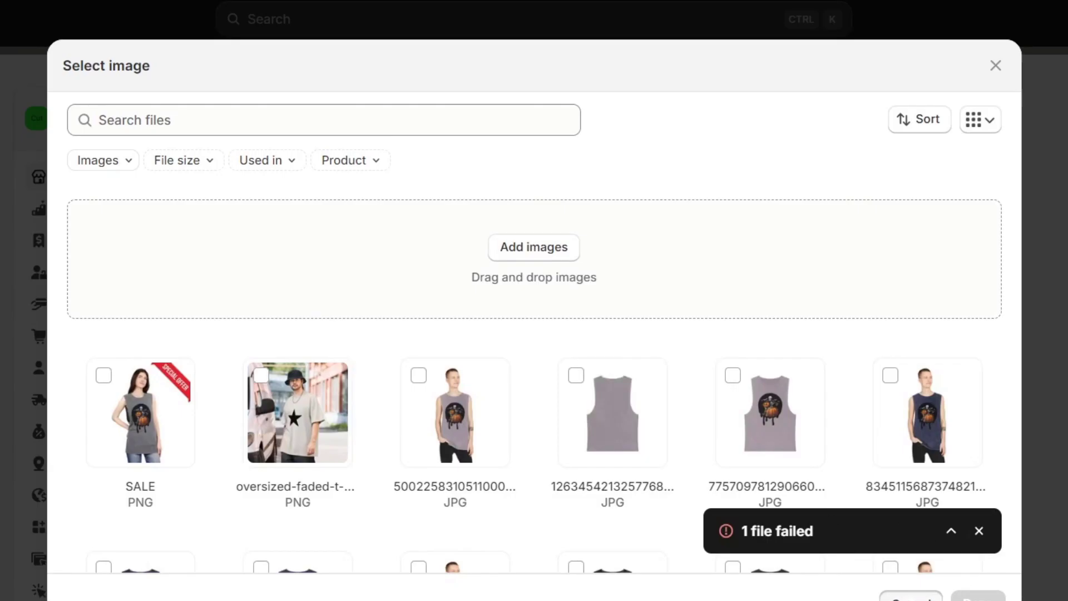
pyautogui.click(911, 596)
pyautogui.click(722, 423)
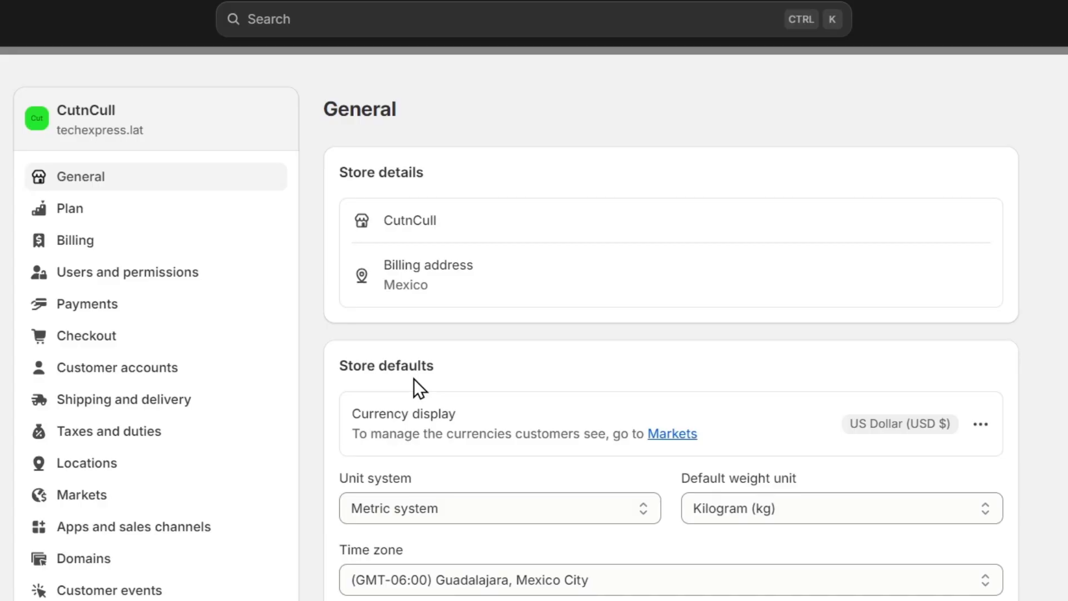
pyautogui.click(123, 562)
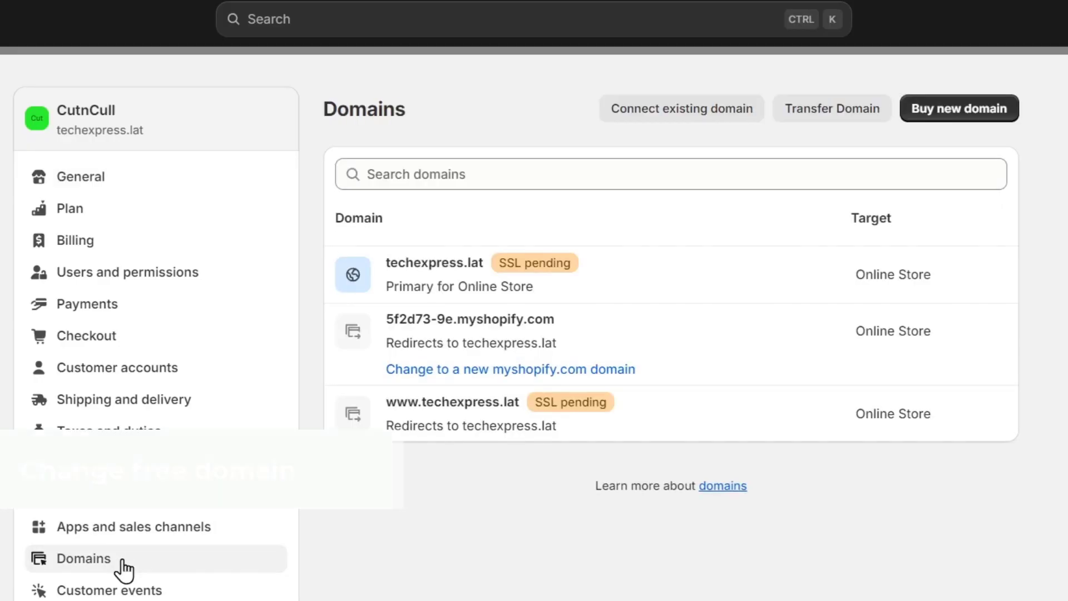
pyautogui.click(577, 321)
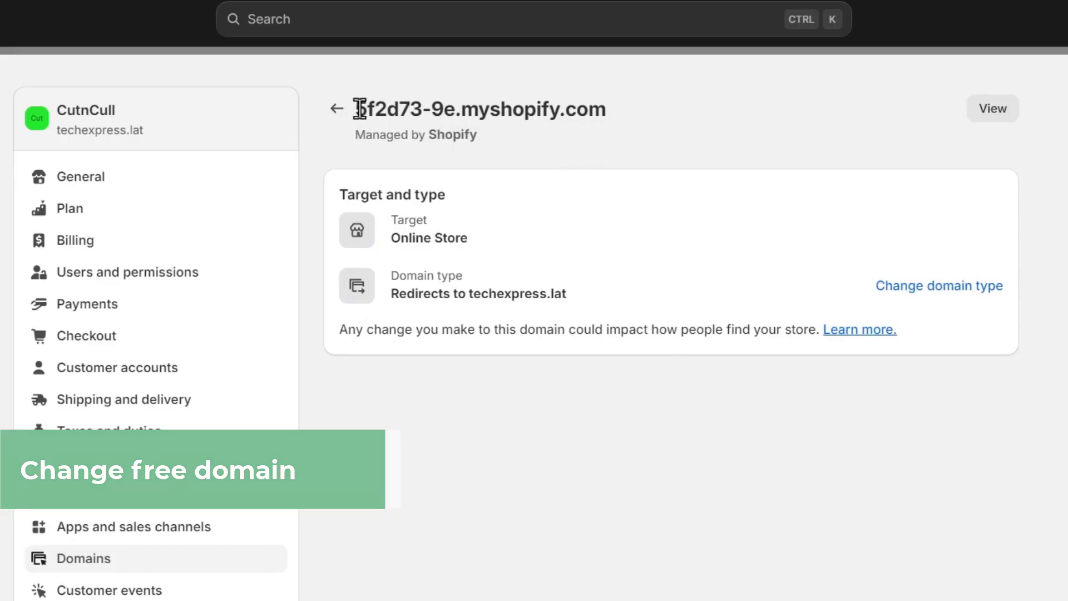
pyautogui.moveTo(360, 108); pyautogui.dragTo(632, 105)
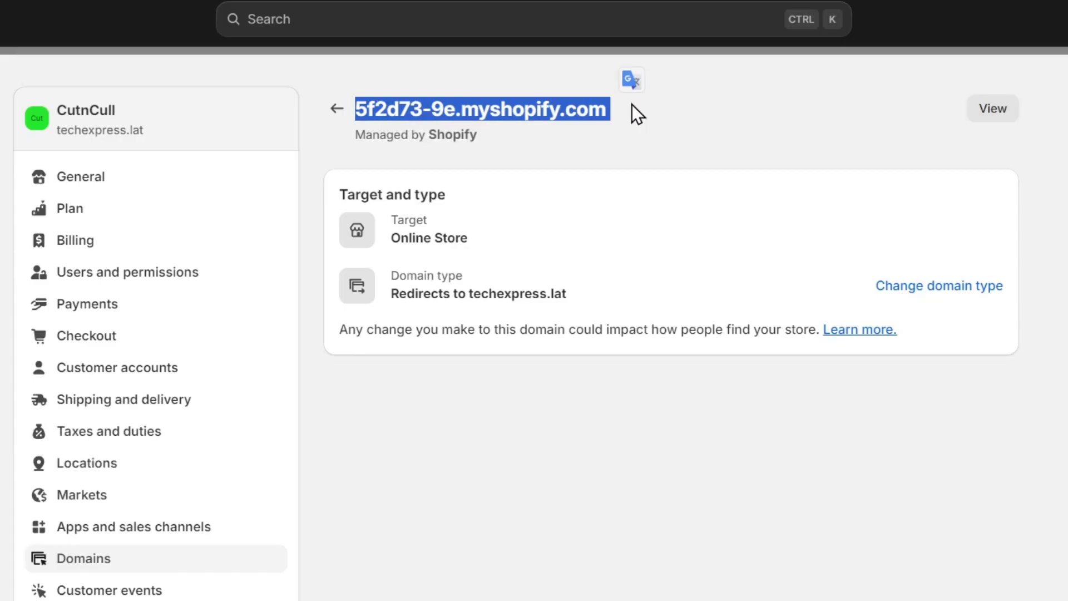
pyautogui.click(635, 157)
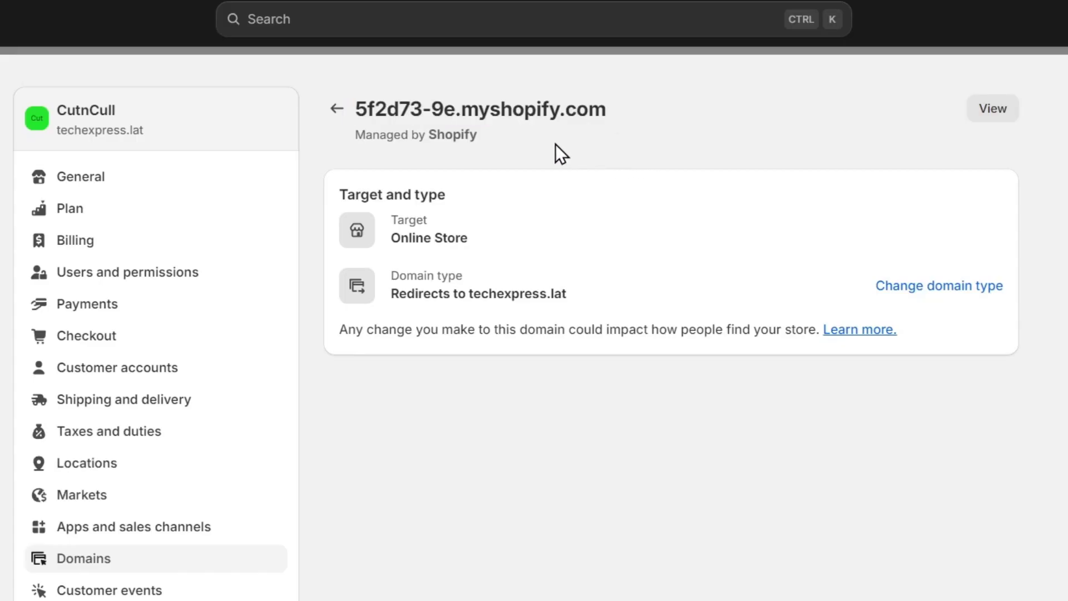
pyautogui.click(336, 109)
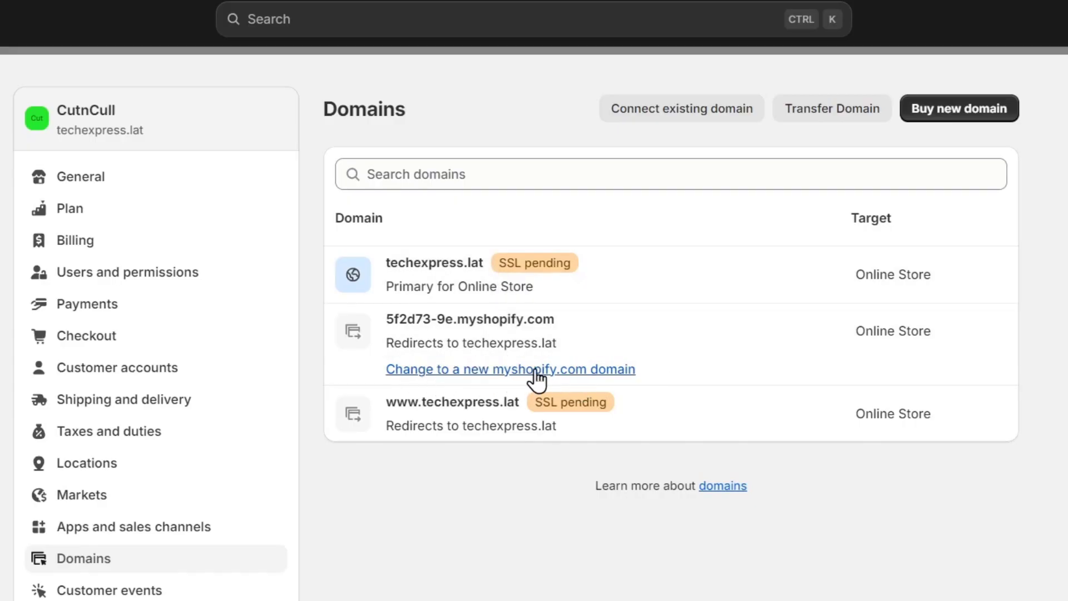
# Change the myshopify domain by pasting in the new name aspookystore
pyautogui.click(622, 379)
pyautogui.click(612, 372)
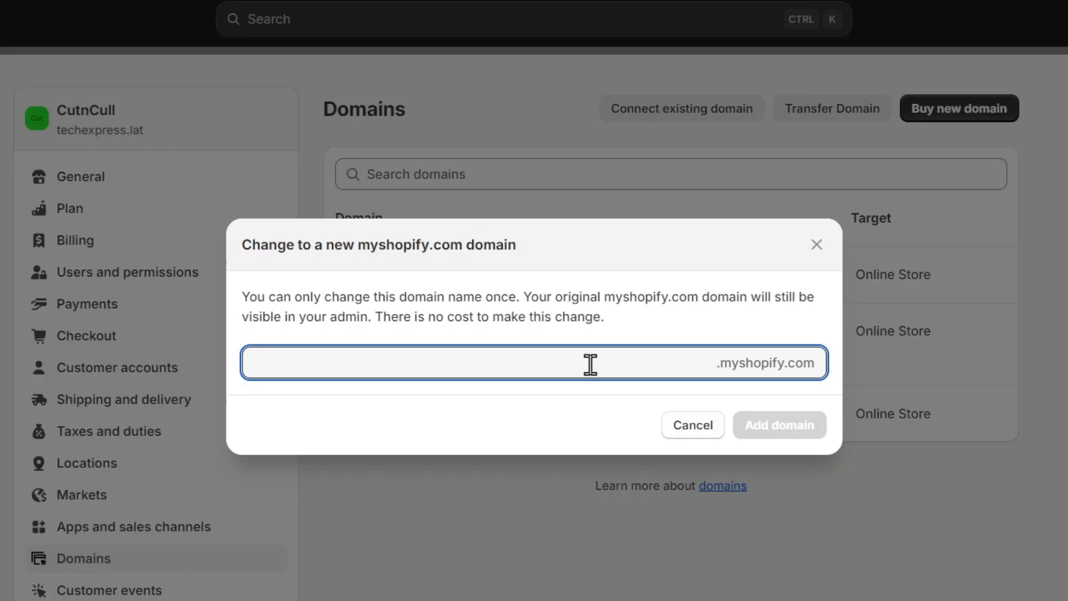
pyautogui.write('aspookystore')
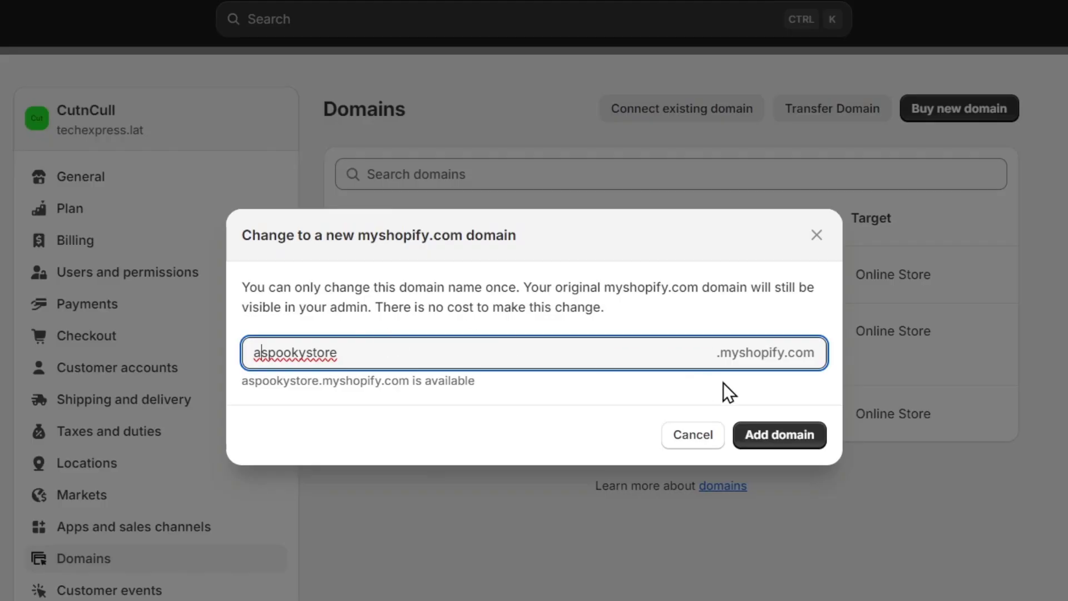
pyautogui.click(770, 435)
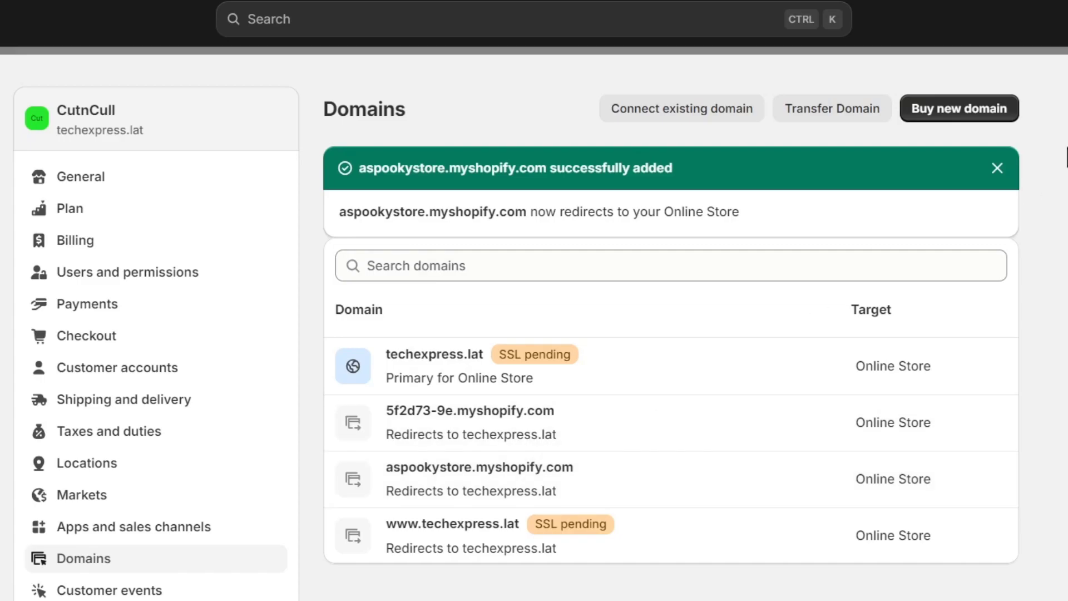
# Search for aspookystore as a new domain and note aspookystore.com at $15.00 USD/year
pyautogui.click(968, 107)
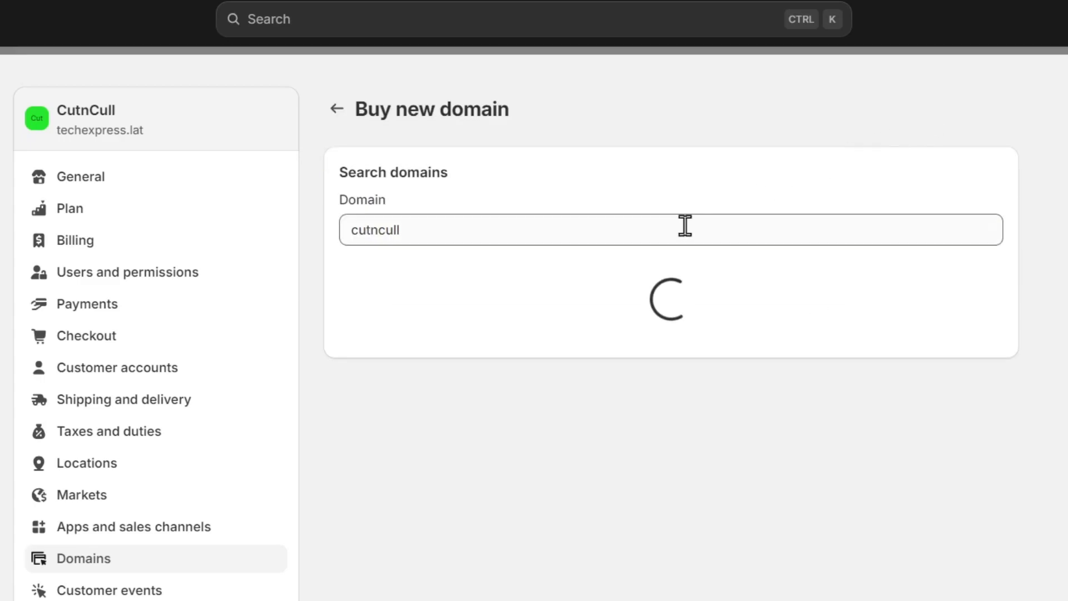
pyautogui.tripleClick(448, 232)
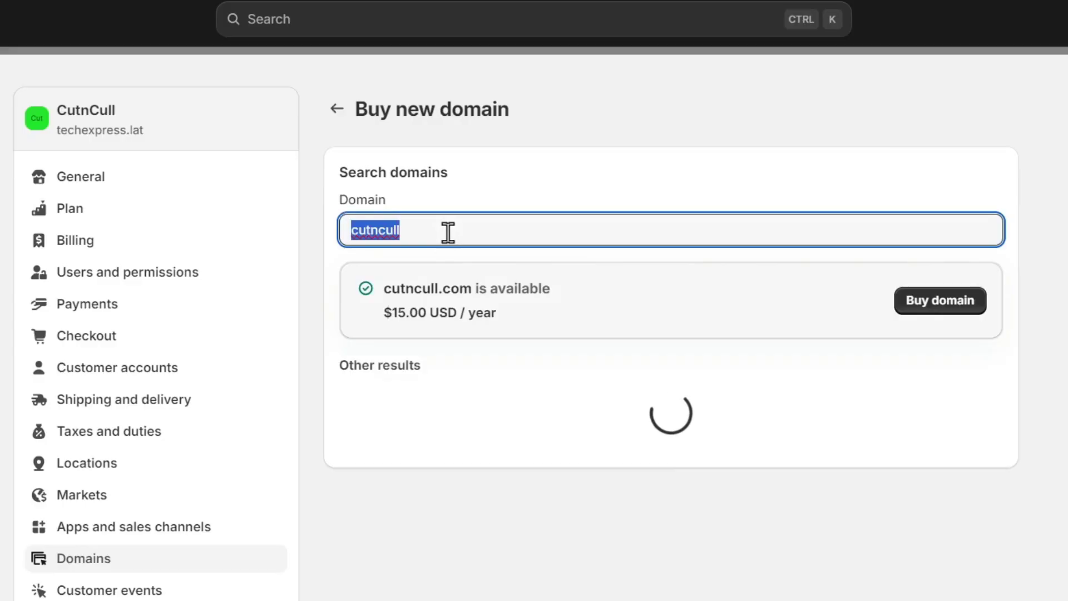
pyautogui.write('aspookystore')
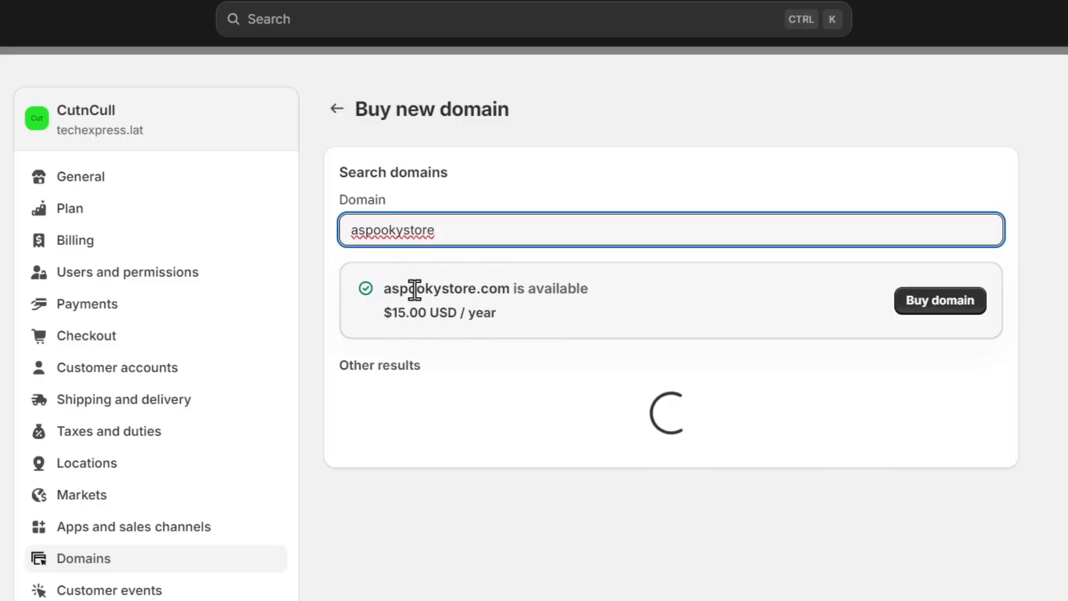
pyautogui.moveTo(416, 288); pyautogui.dragTo(513, 312)
pyautogui.click(518, 312)
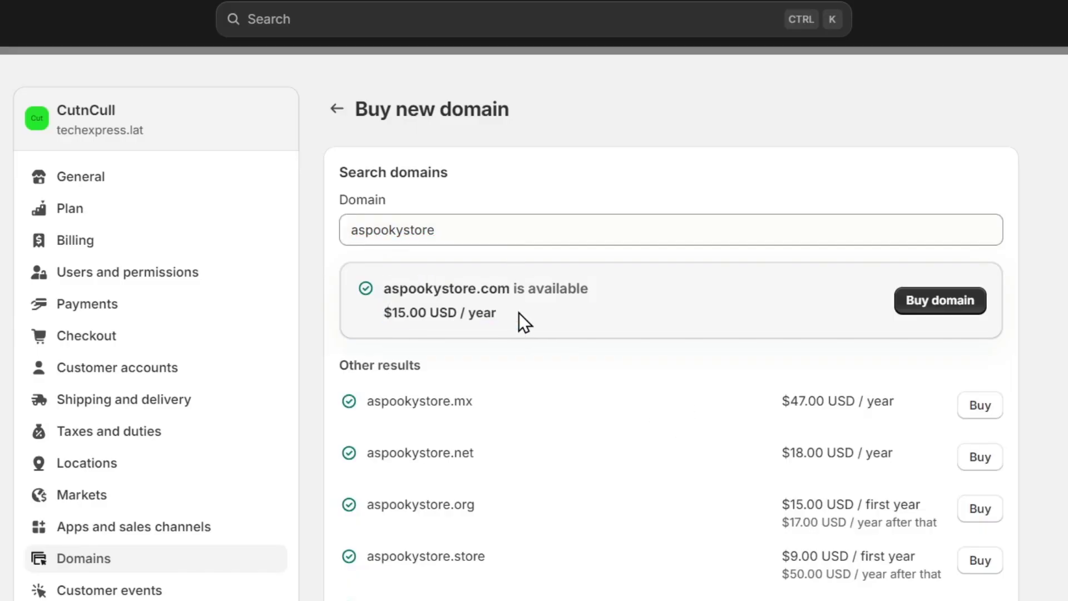
# Review the alternative extensions, noting aspookystore.store at $9.00 for the first year
pyautogui.scroll(-4, 519, 313)
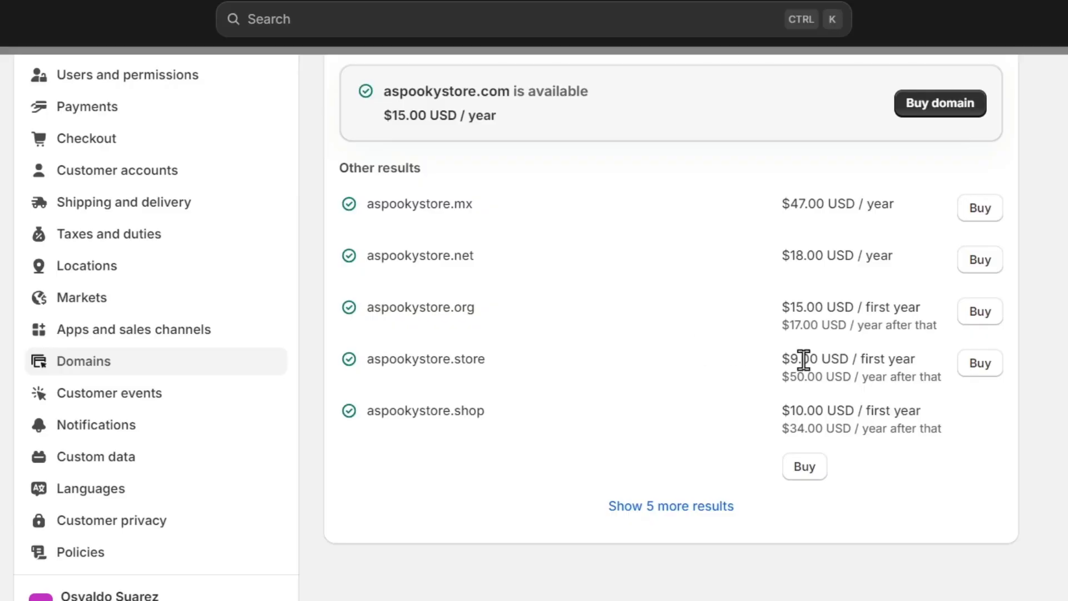
pyautogui.moveTo(782, 359); pyautogui.dragTo(863, 359)
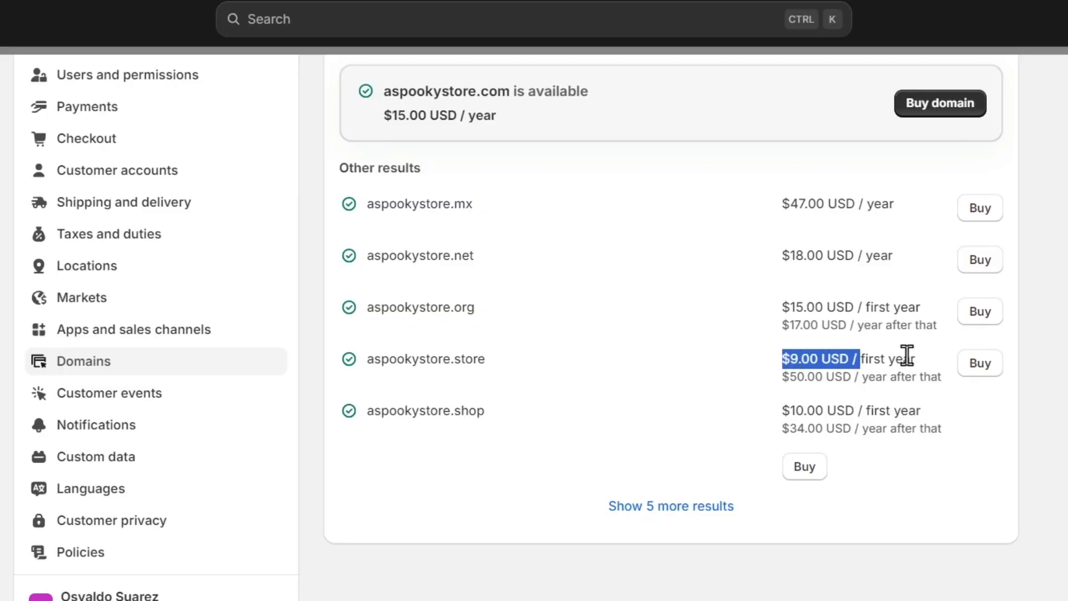
pyautogui.moveTo(373, 356); pyautogui.dragTo(486, 352)
pyautogui.moveTo(365, 341); pyautogui.dragTo(368, 354)
pyautogui.click(497, 383)
pyautogui.scroll(4, 497, 382)
# Change the domain search to aspooky.store by inserting a dot
pyautogui.doubleClick(471, 229)
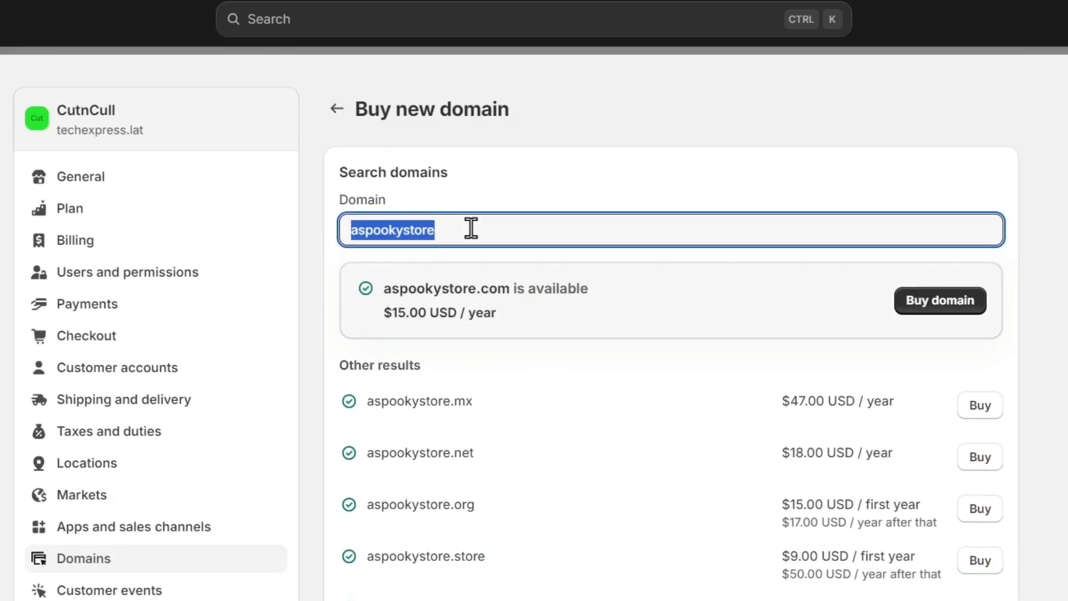
pyautogui.click(411, 231)
pyautogui.write('.')
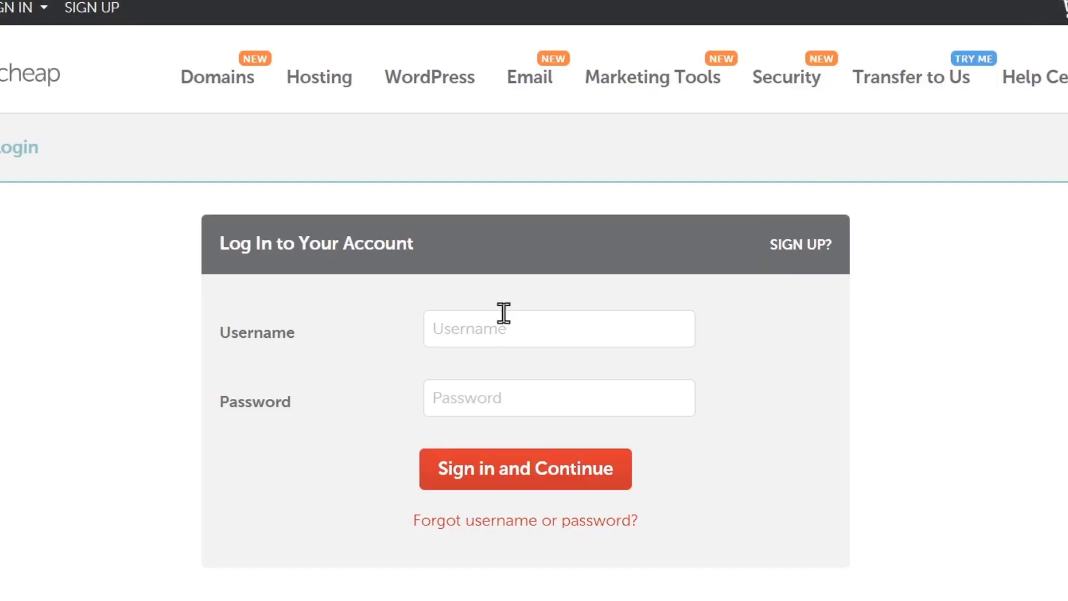
# Sign in to Namecheap with the saved username and the account password
pyautogui.click(516, 316)
pyautogui.click(532, 386)
pyautogui.click(530, 388)
pyautogui.write('*************')
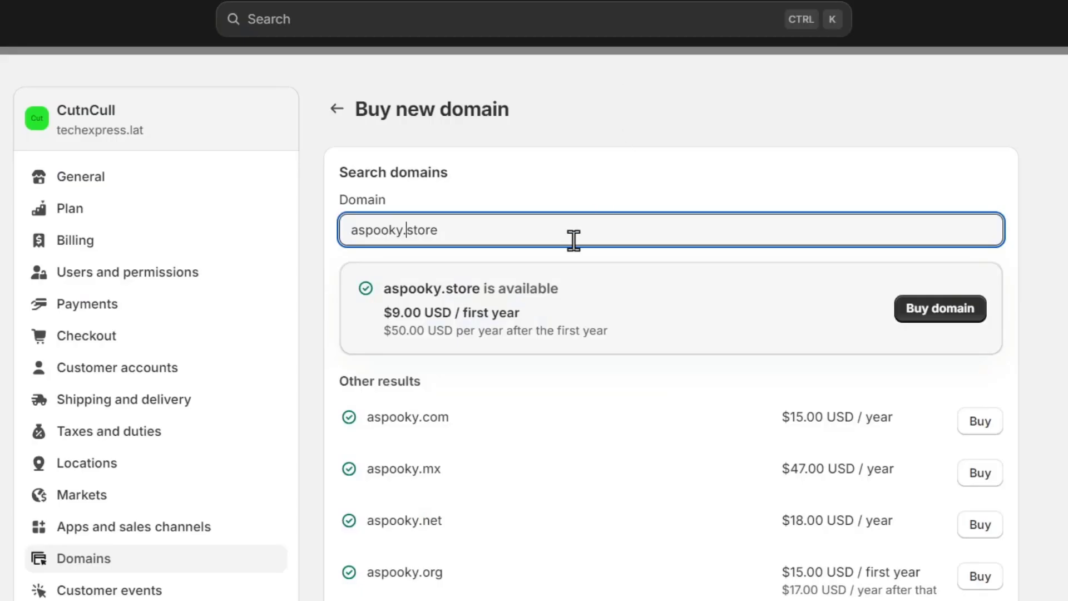
# Search aspooky.store, note its $0.98/yr price, and add it to the cart
pyautogui.tripleClick(556, 229)
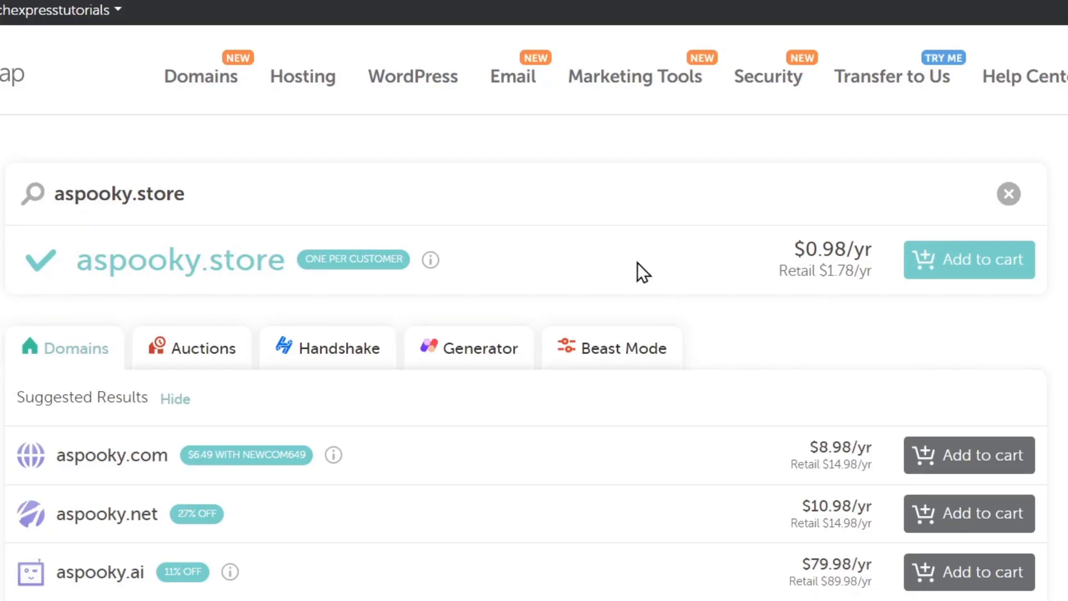
pyautogui.moveTo(792, 256); pyautogui.dragTo(867, 237)
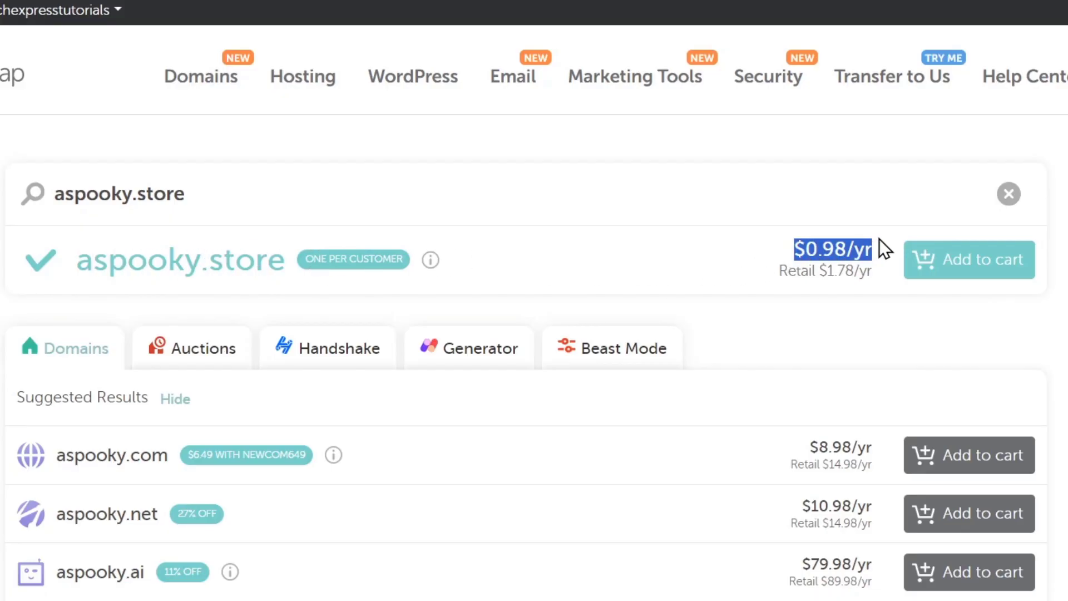
pyautogui.click(951, 271)
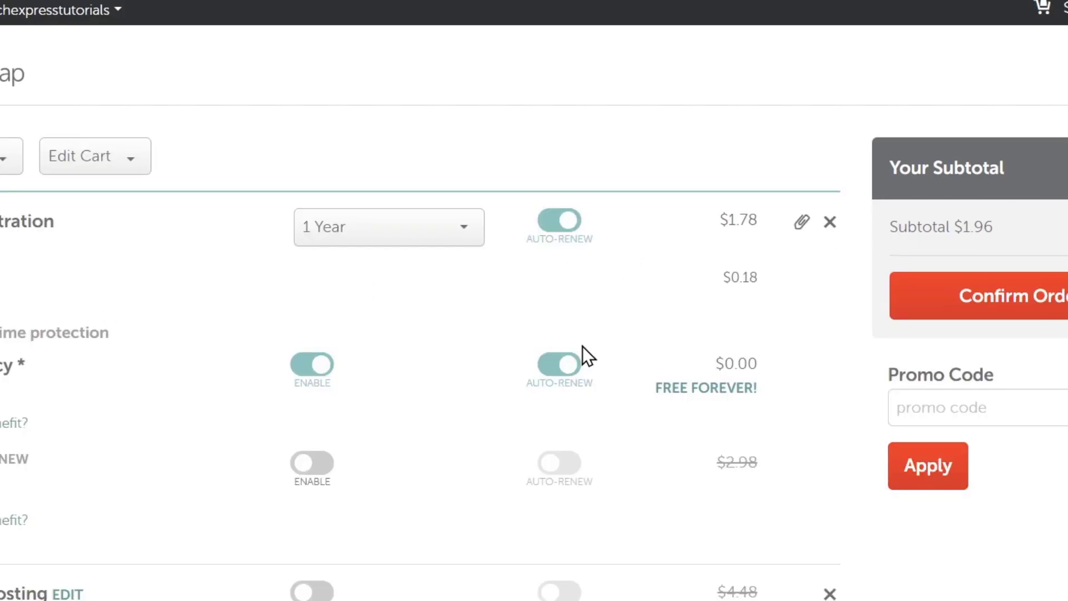
# Scroll through the cart to review the one-year aspooky.store registration and $1.96 subtotal
pyautogui.scroll(-4, 583, 347)
pyautogui.scroll(4, 584, 357)
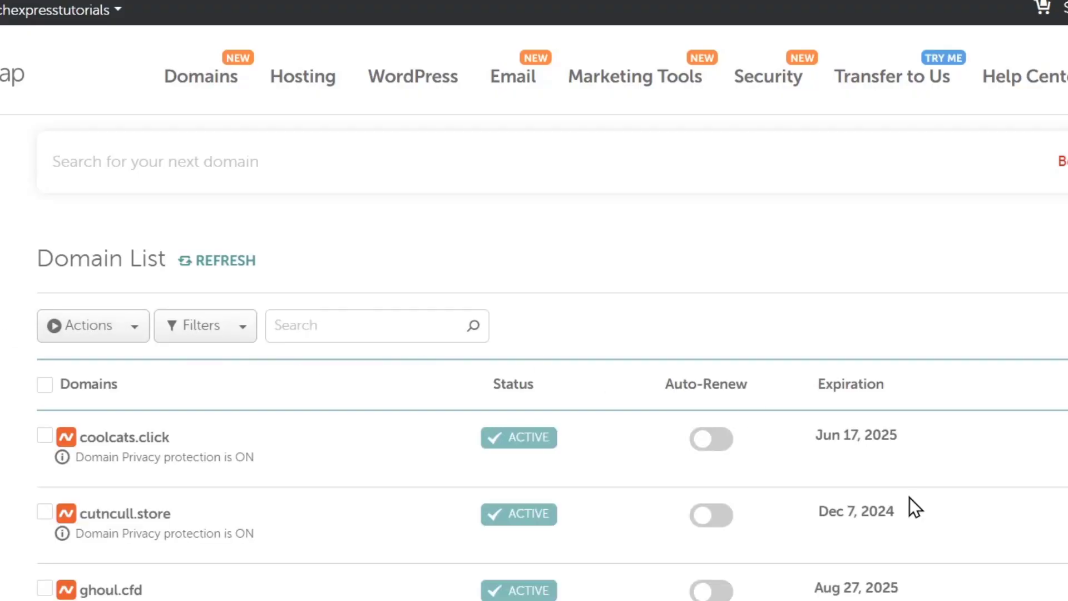
# Open ghoul.cfd's Advanced DNS page from the Domain List and copy the domain name
pyautogui.scroll(-4, 1065, 384)
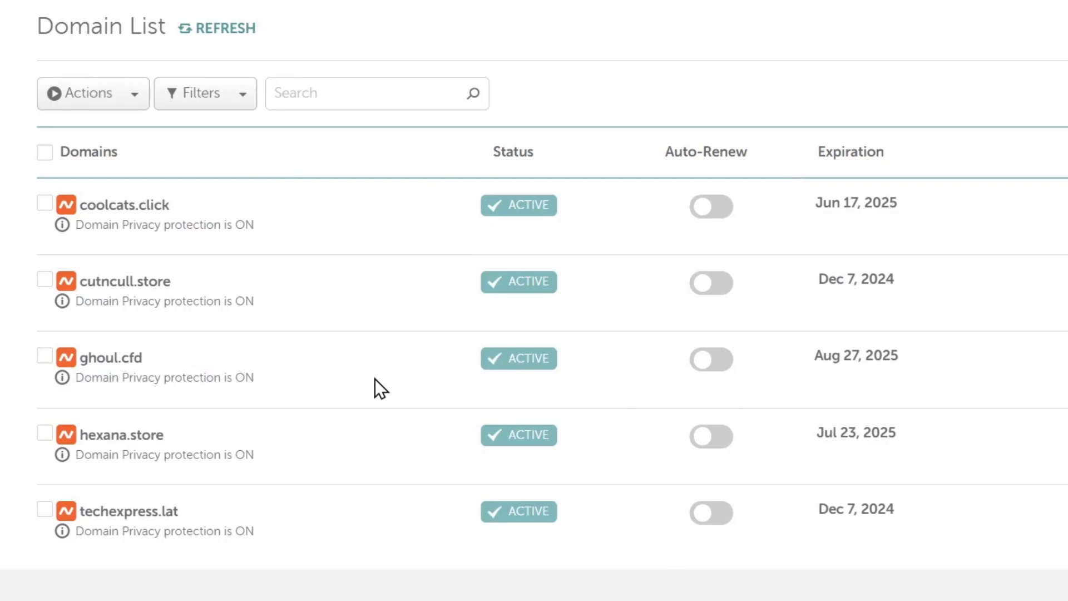
pyautogui.click(124, 363)
pyautogui.click(289, 367)
pyautogui.click(1023, 368)
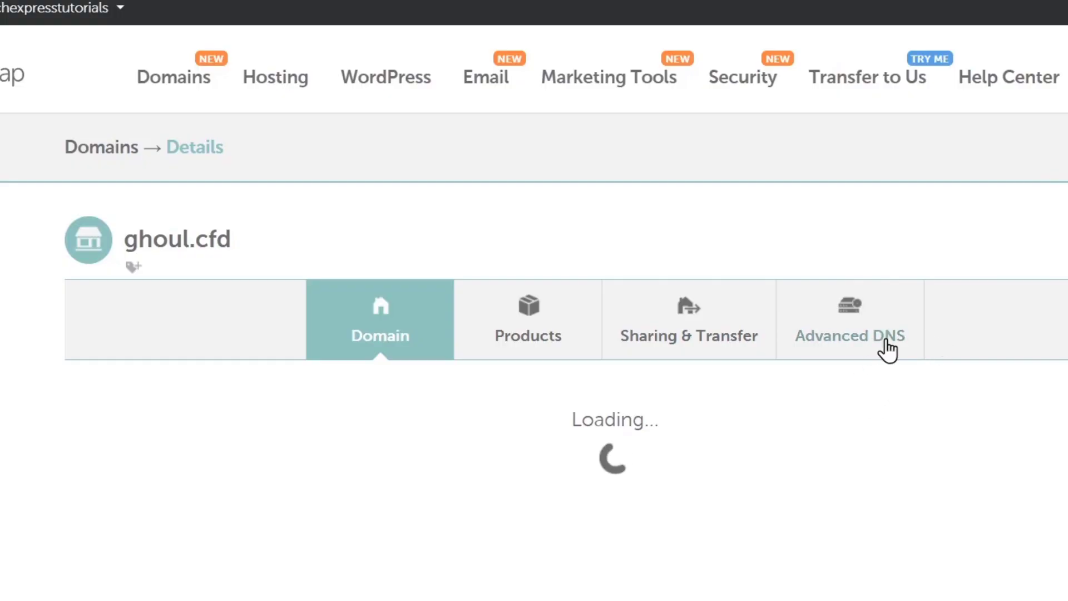
pyautogui.click(880, 341)
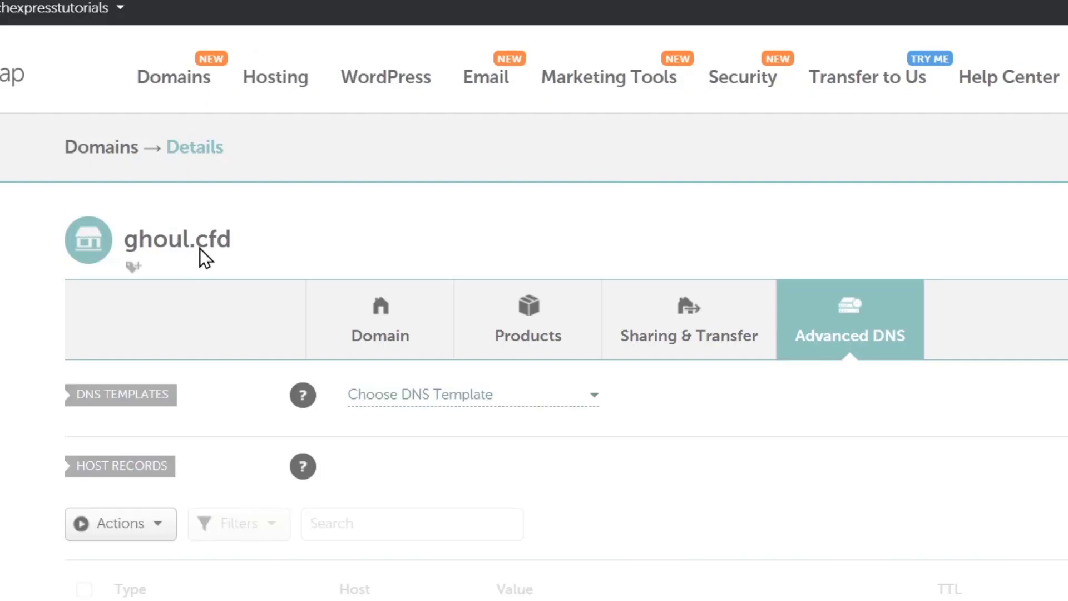
pyautogui.moveTo(237, 244); pyautogui.dragTo(126, 257)
pyautogui.hotkey('ctrl', 'c')
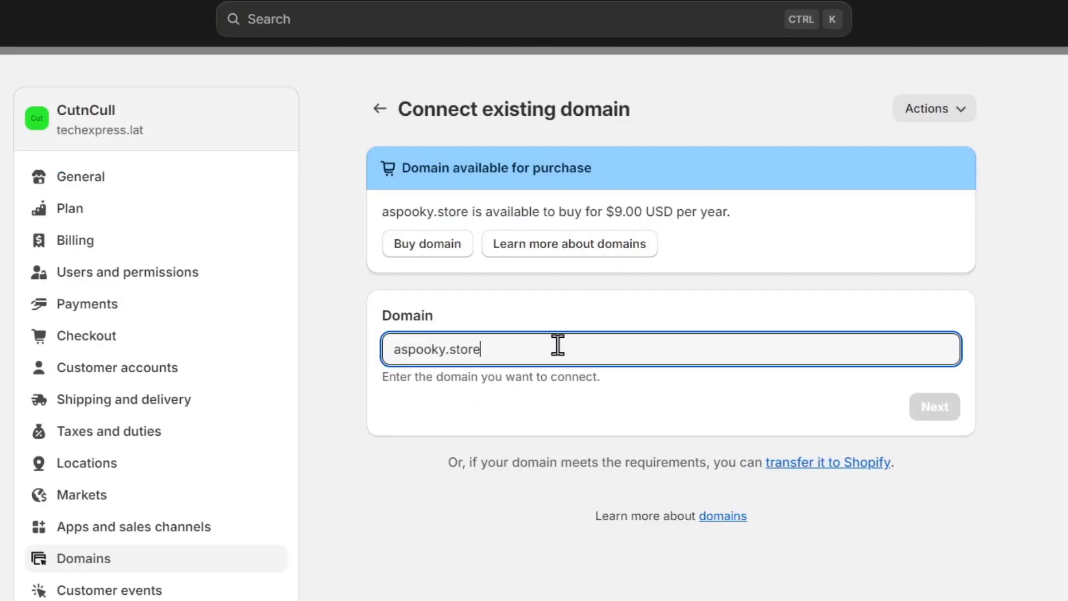
# Connect ghoul.cfd as an existing domain and verify it, which reports incorrect A and CNAME records
pyautogui.hotkey('ctrl', 'a')
pyautogui.hotkey('ctrl', 'v')
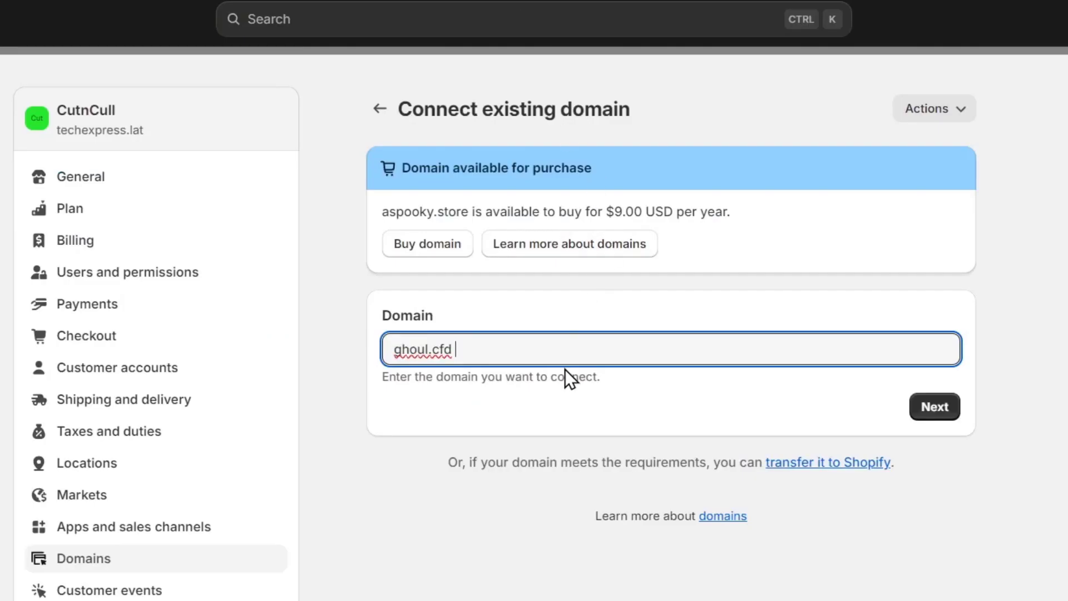
pyautogui.click(923, 416)
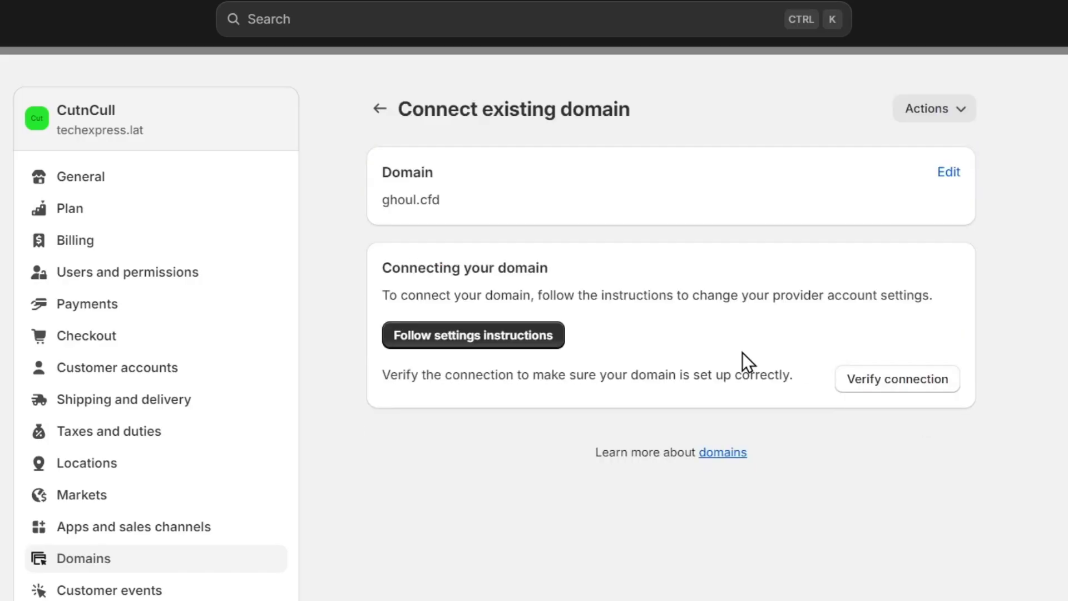
pyautogui.click(906, 378)
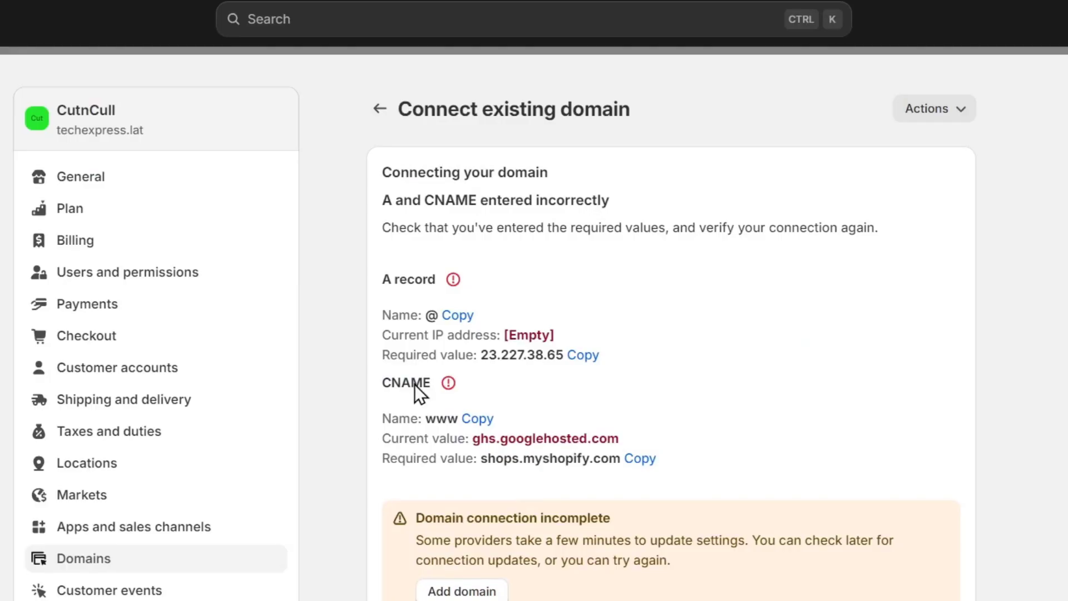
pyautogui.moveTo(68, 130); pyautogui.dragTo(168, 133)
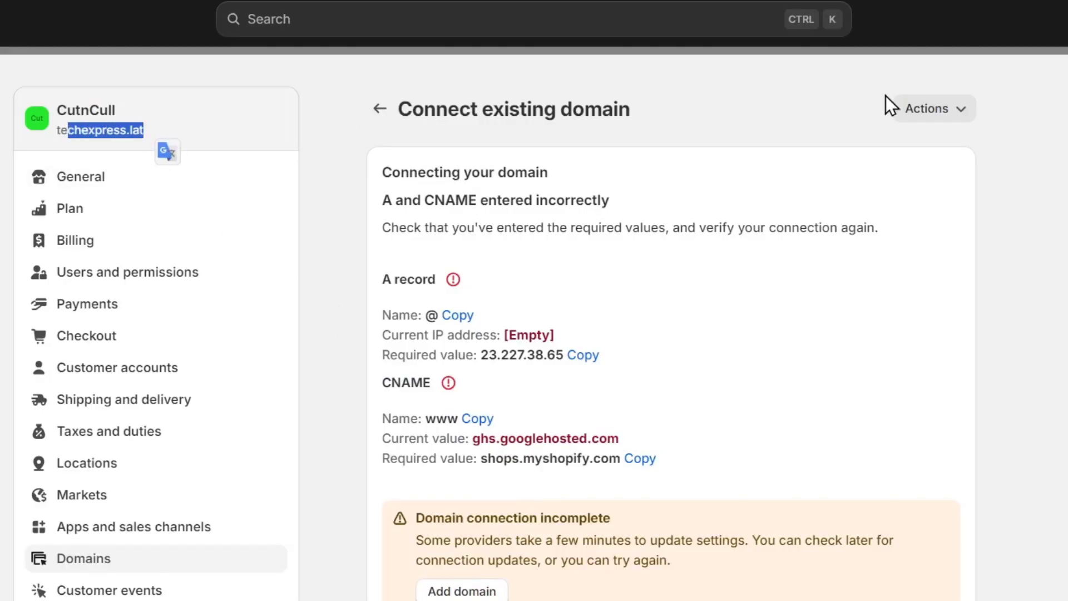
pyautogui.press('Escape')
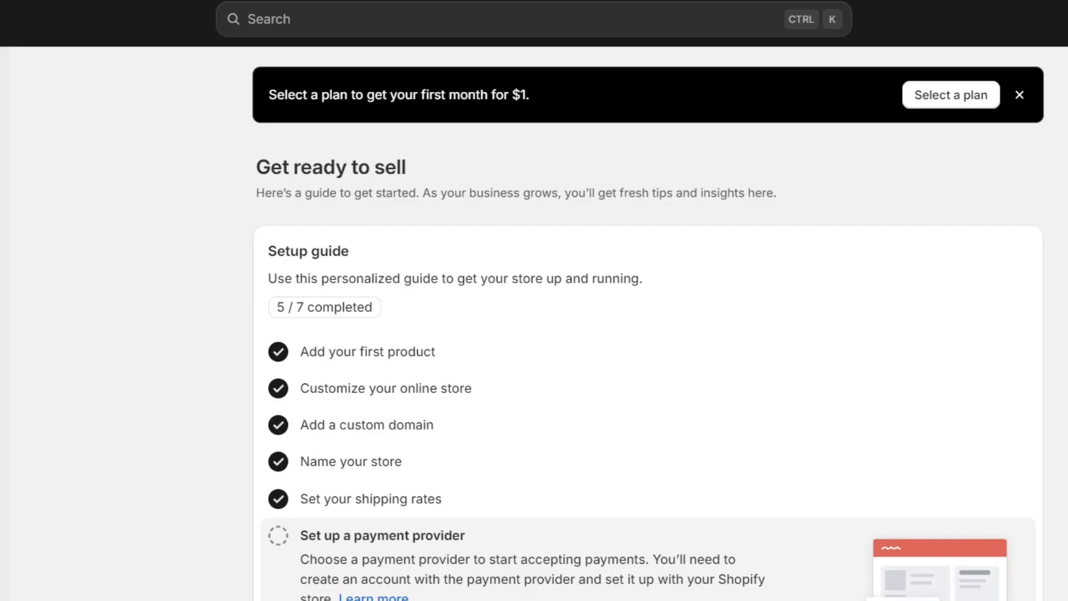